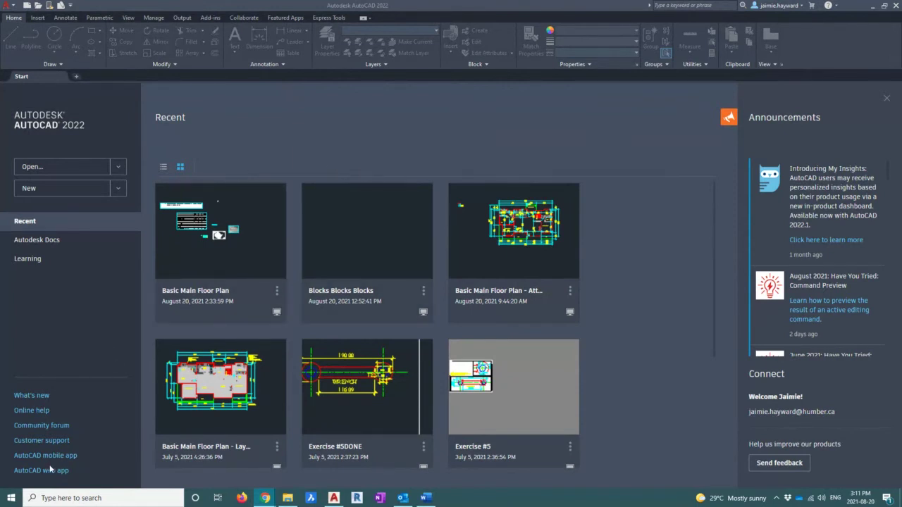
Step: Launch the Autodesk Desktop App from the Autodesk group of installed Windows programs
click(11, 498)
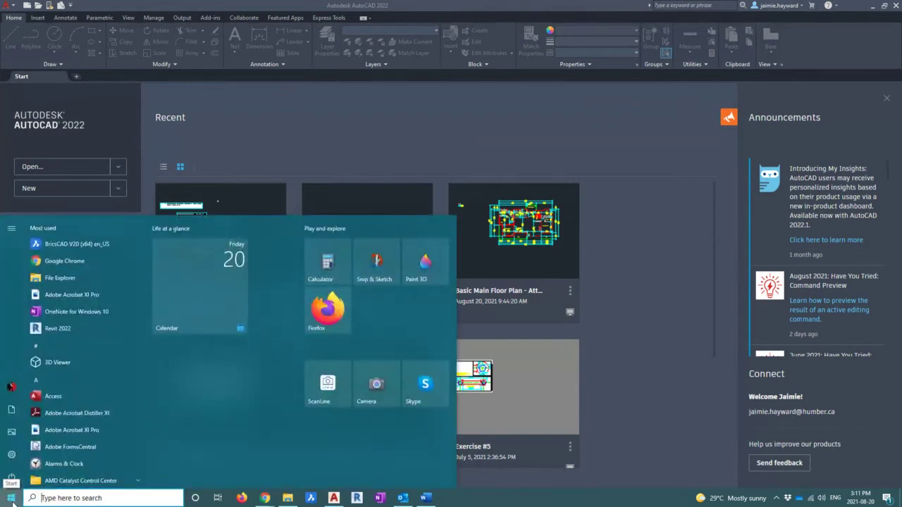
scroll(92, 342, down, 3)
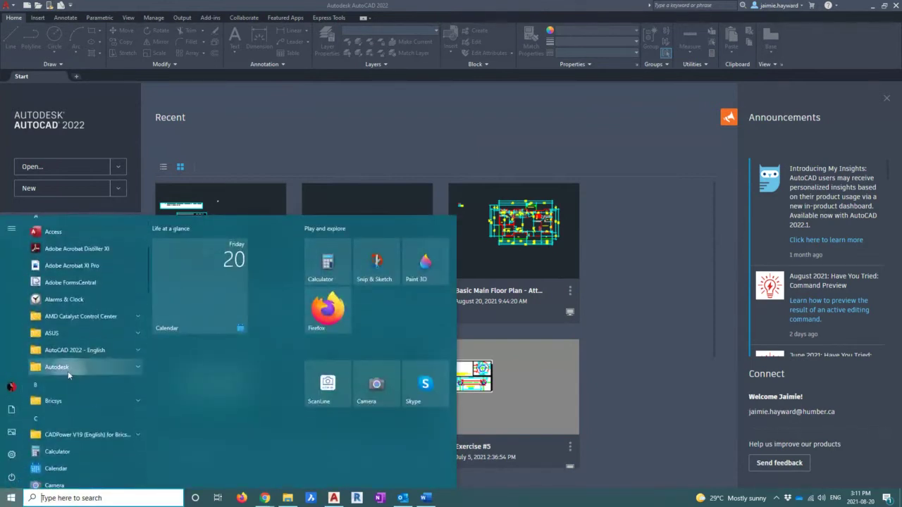
click(69, 367)
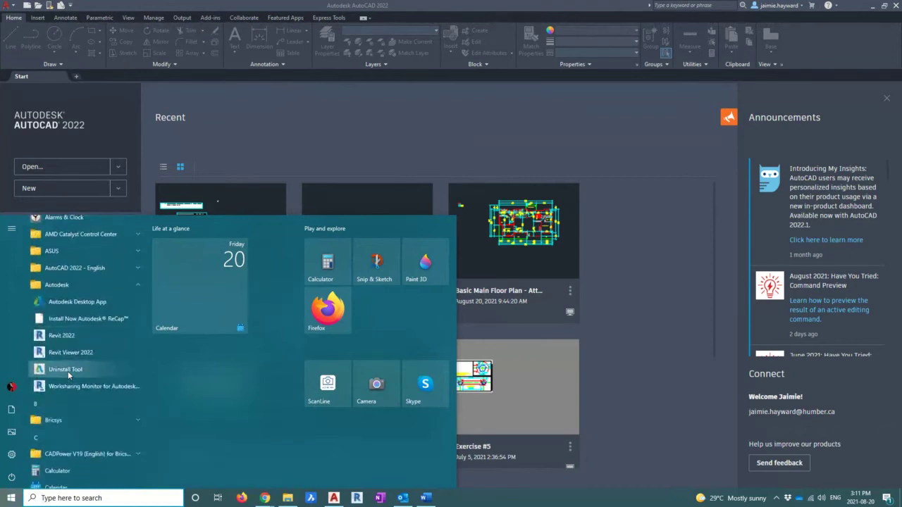
click(67, 303)
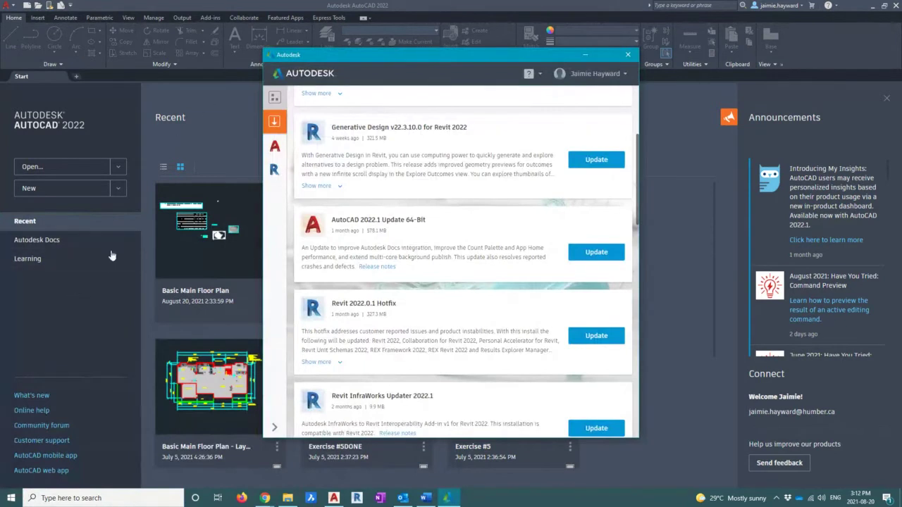
Step: Open the AutoCAD web app from the AutoCAD start page, start its sign-in, and close the browser tab
click(39, 449)
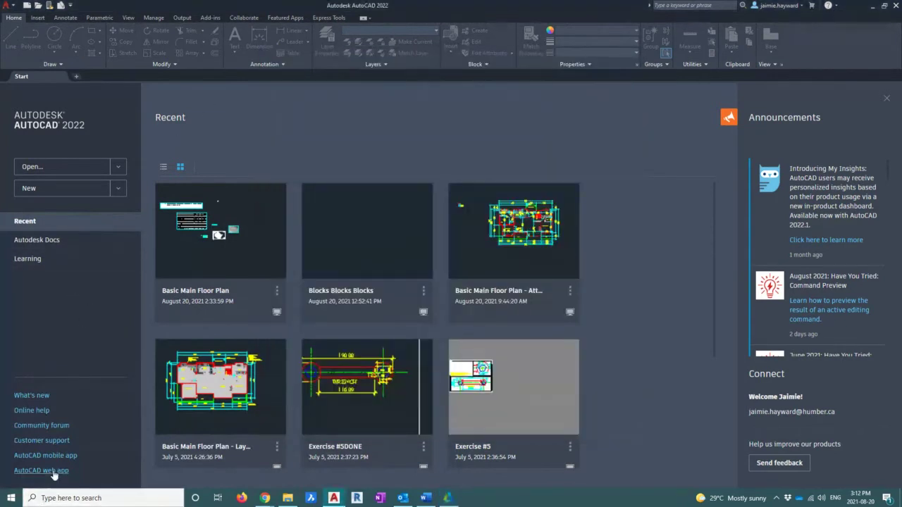
click(54, 476)
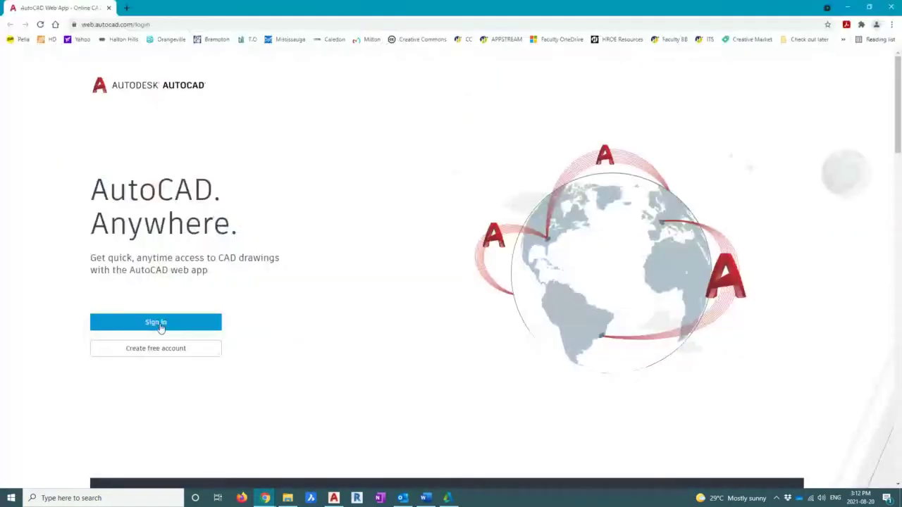
click(156, 323)
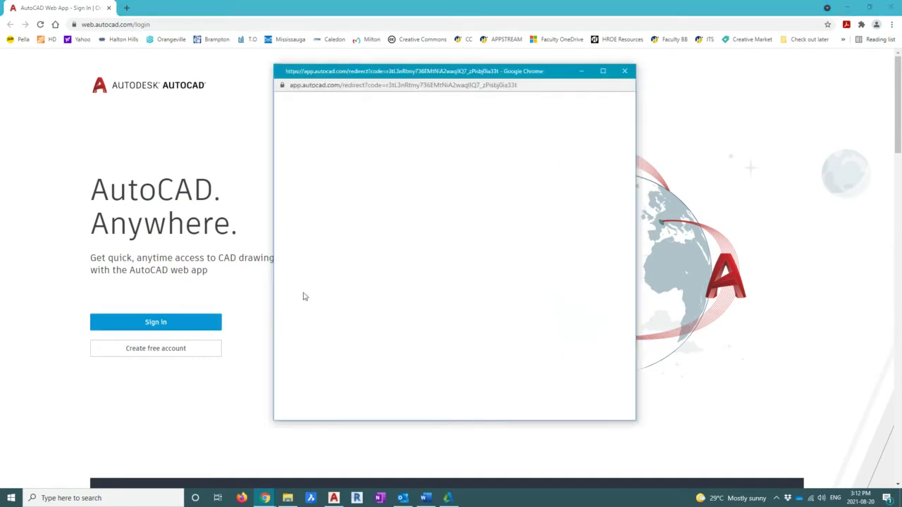
click(108, 8)
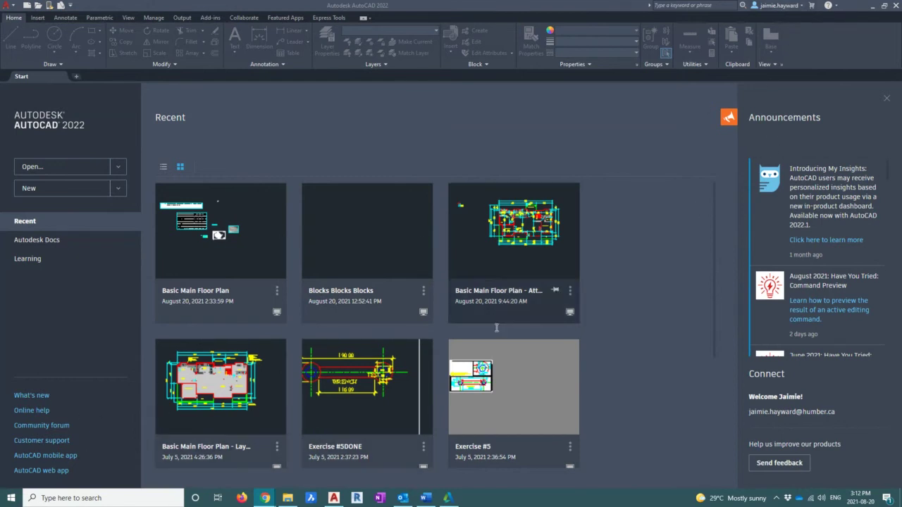
Step: Switch back to the Autodesk Desktop App and locate its entry among the installed Autodesk programs in Windows
click(449, 498)
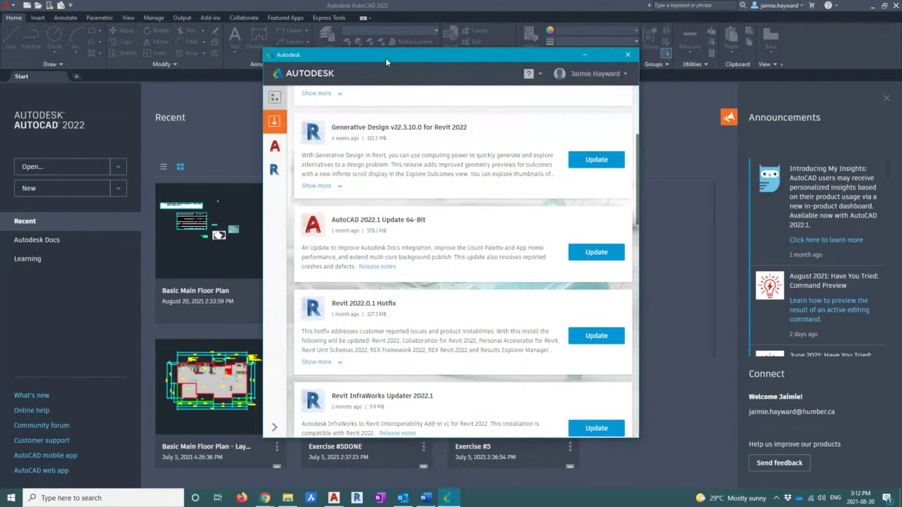
click(12, 498)
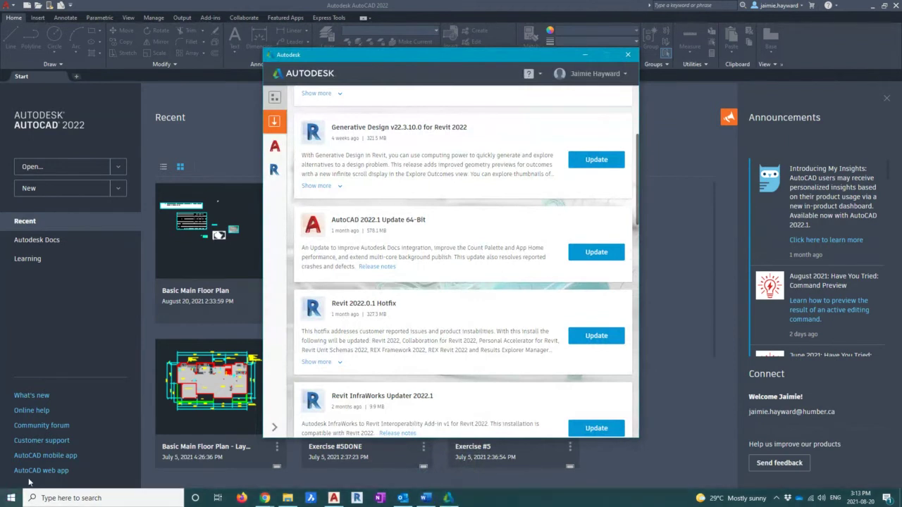
scroll(75, 342, down, 5)
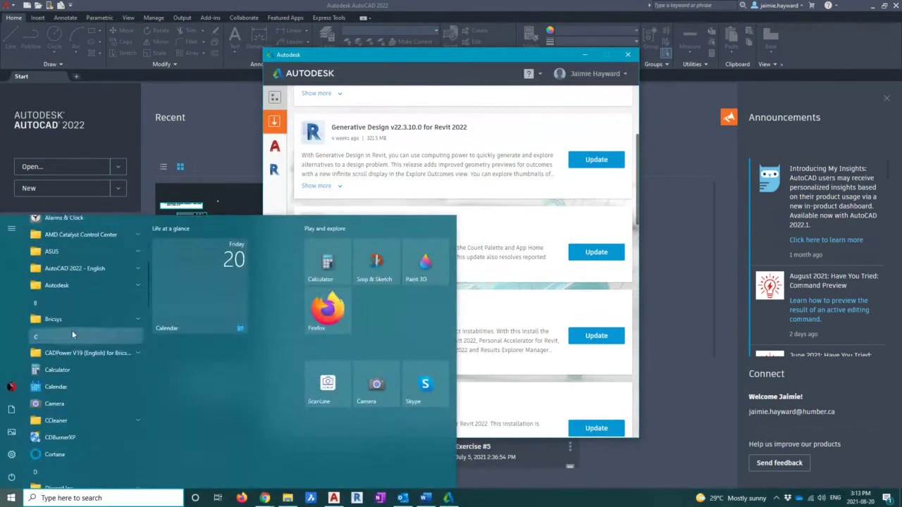
click(65, 285)
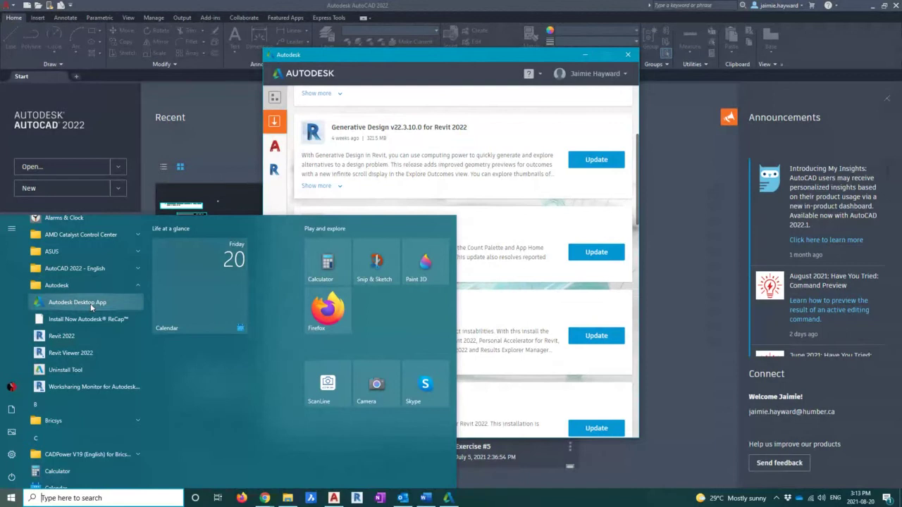
click(451, 67)
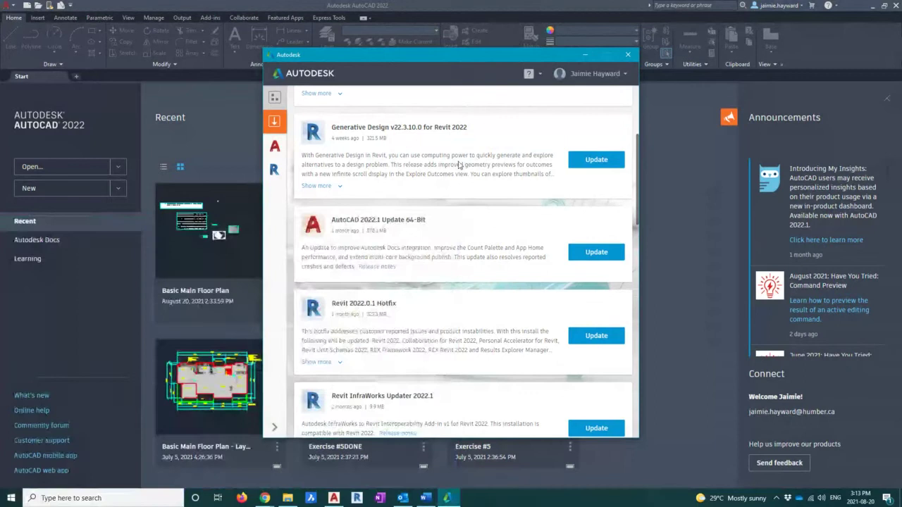
Step: Look through the available software under My products and tools in the Autodesk Desktop App
click(274, 97)
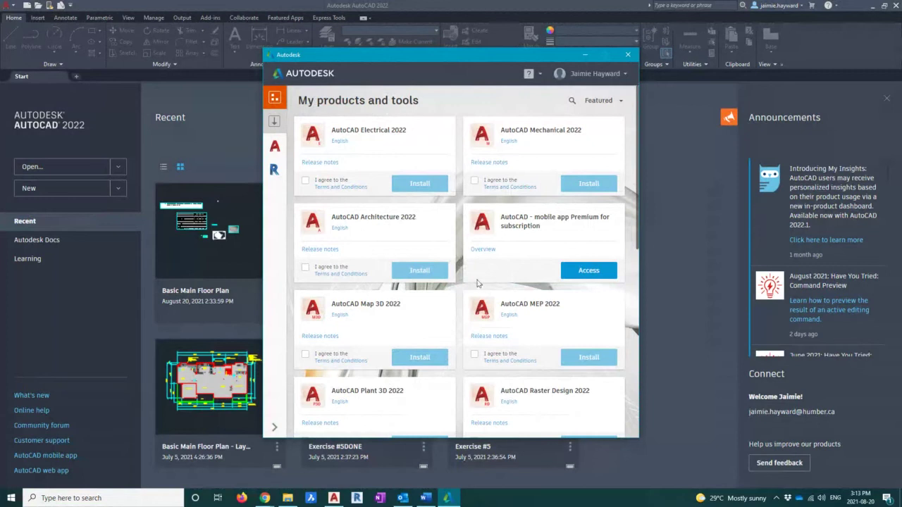
scroll(464, 305, down, 10)
scroll(463, 305, up, 10)
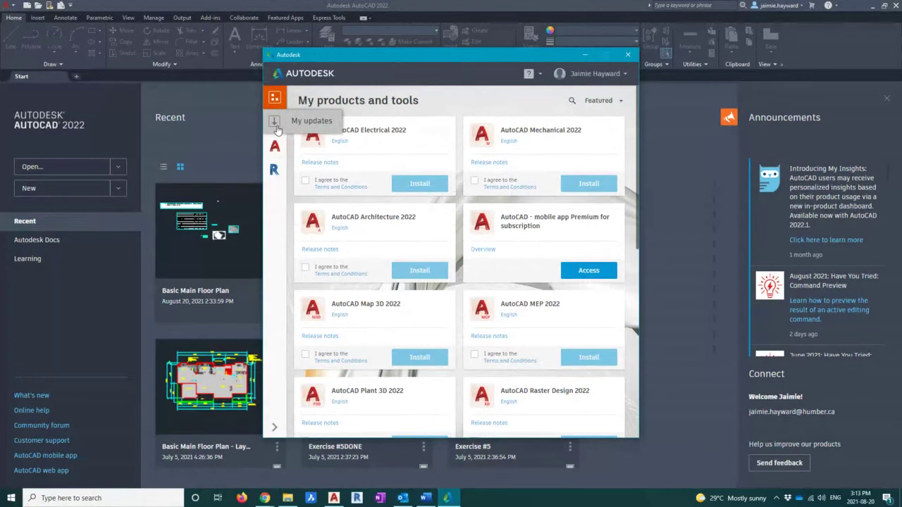
Step: Review the My updates list and start the AutoCAD 2022.1 Update 64-Bit
click(275, 124)
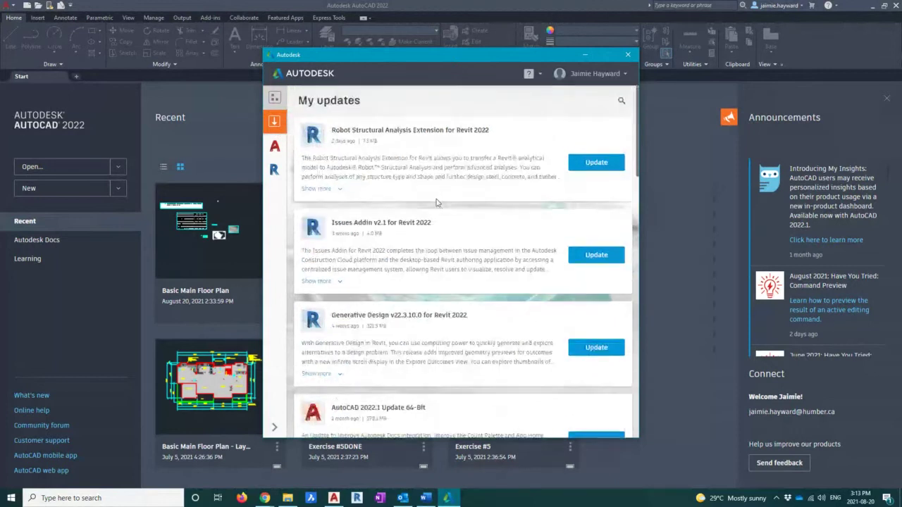
scroll(413, 184, down, 4)
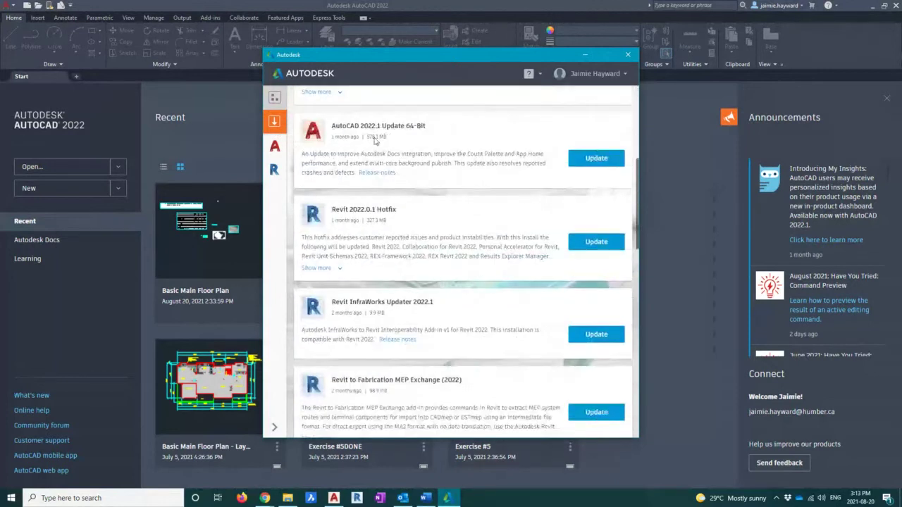
scroll(353, 142, up, 1)
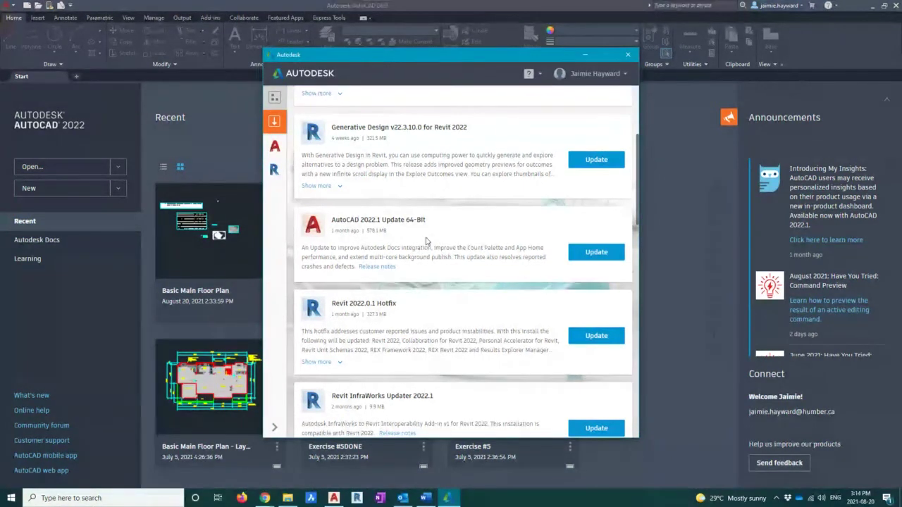
scroll(425, 242, down, 3)
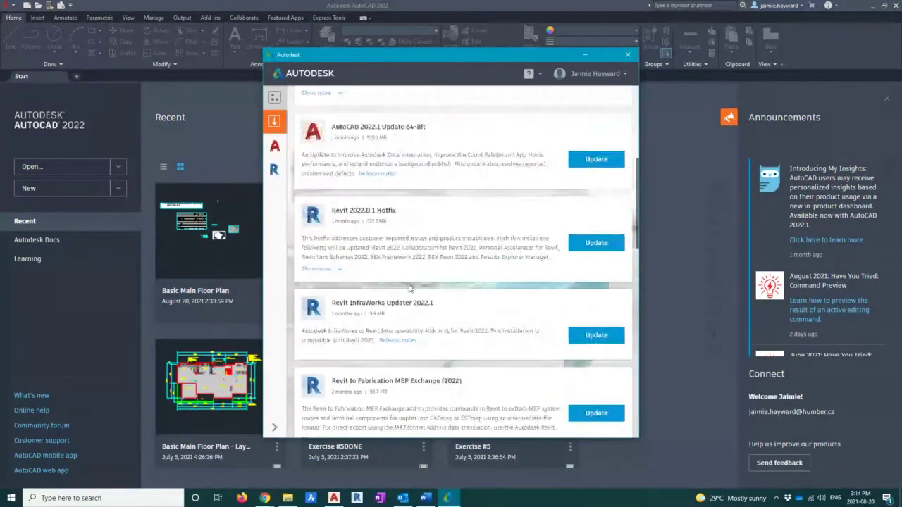
scroll(360, 342, down, 15)
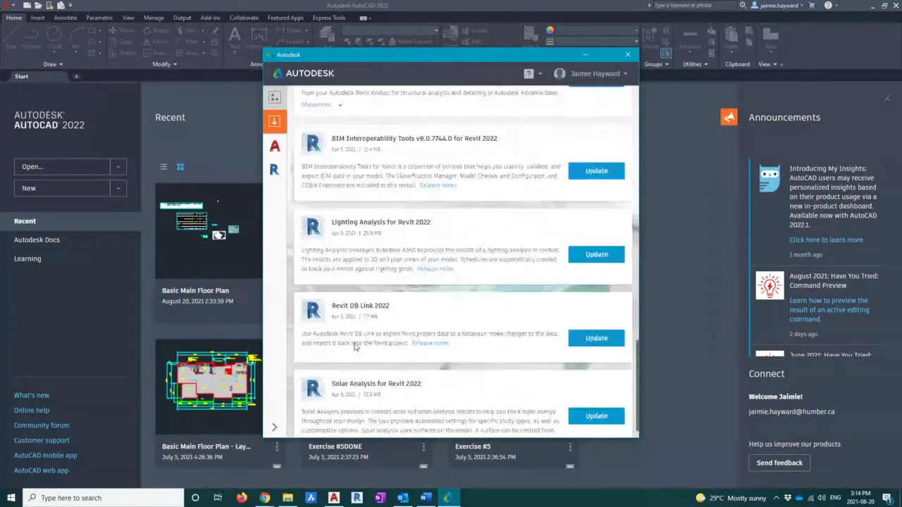
scroll(362, 349, up, 15)
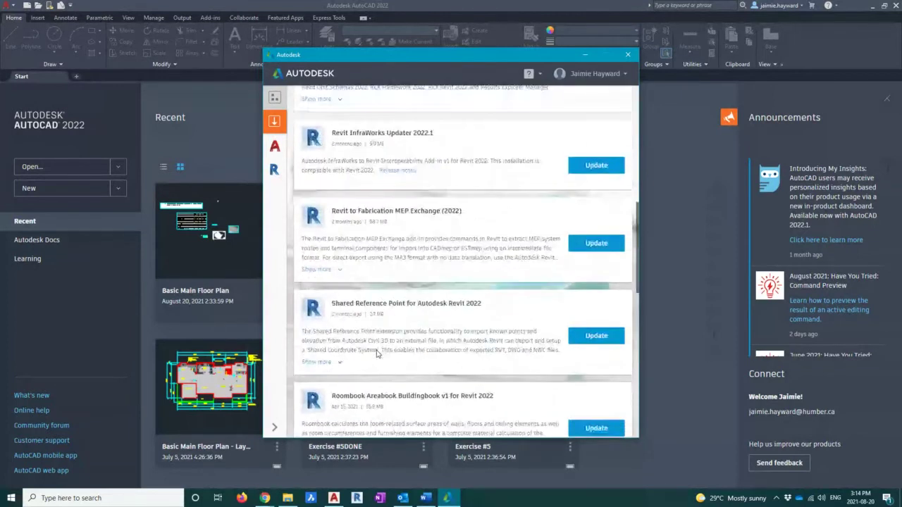
scroll(377, 354, up, 5)
scroll(375, 354, down, 3)
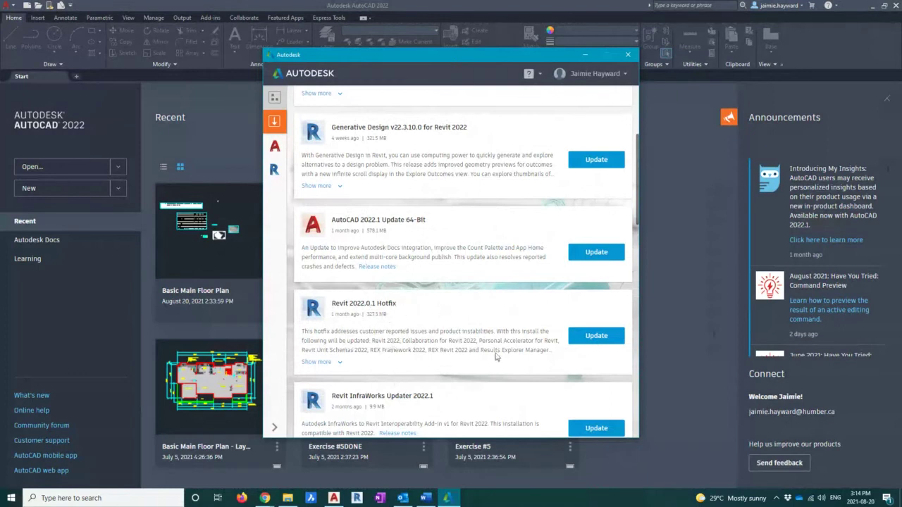
click(599, 255)
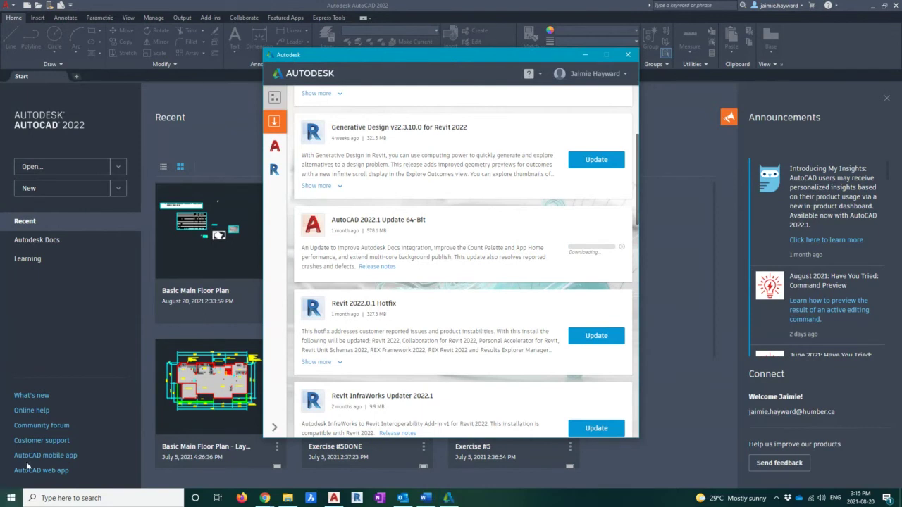
Step: Expand the Autodesk group of installed programs to show the Autodesk Desktop App entry, and return to the updates list
key(super)
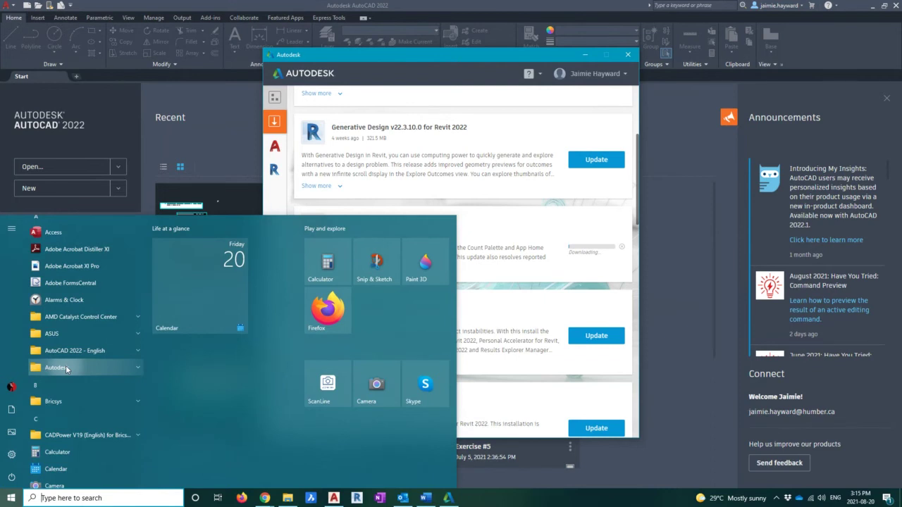
click(66, 368)
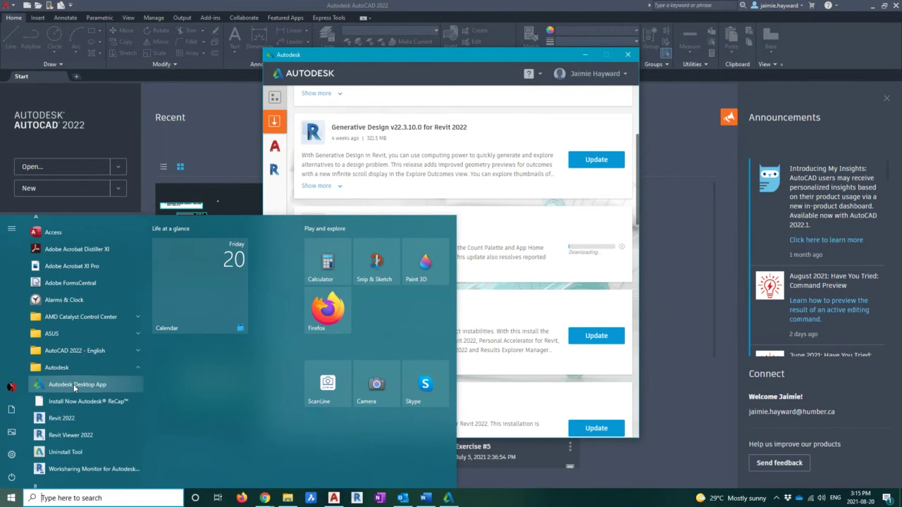
click(433, 42)
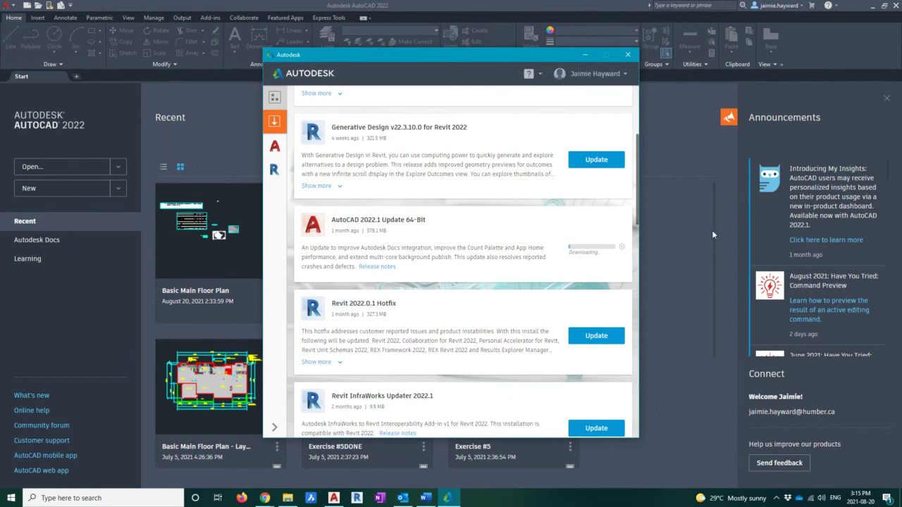
Step: Open the Autodesk App Store in the browser and search AutoCAD apps for "autodeck desktop app"
click(673, 158)
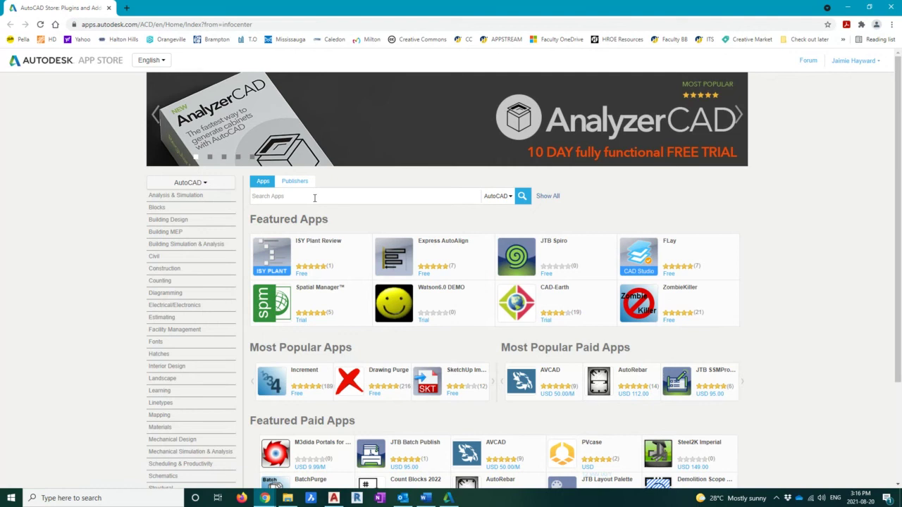
click(314, 198)
text(auto)
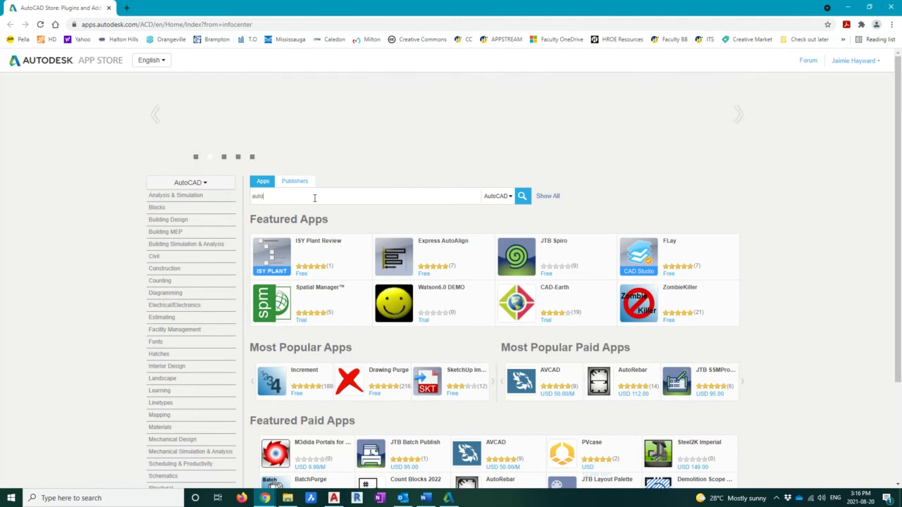
text(desk)
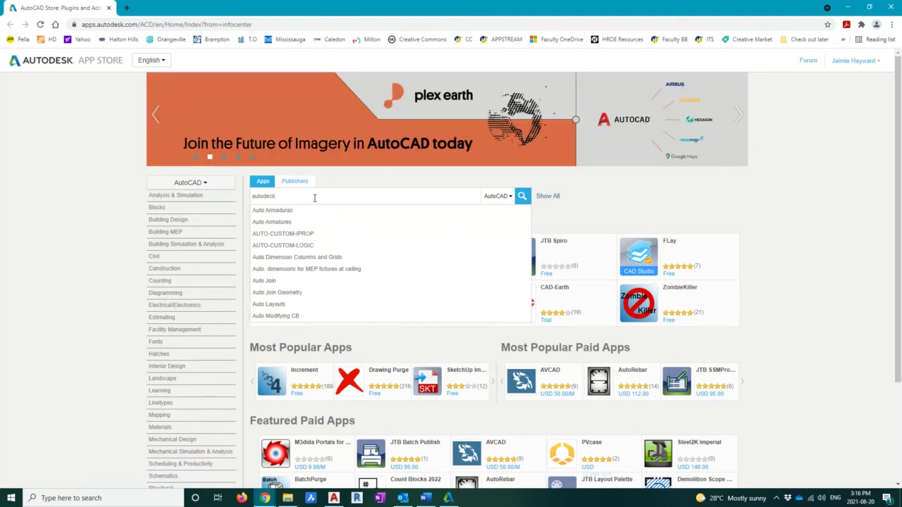
text( desktop app)
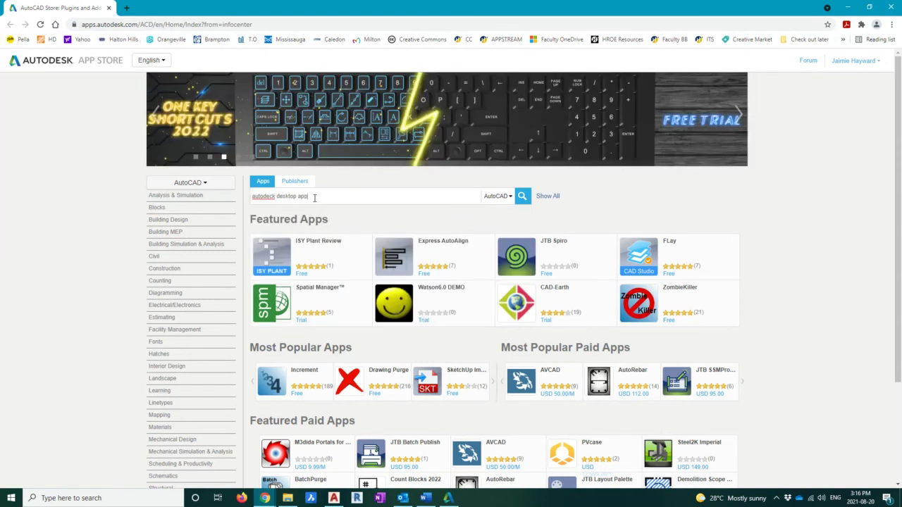
key(Return)
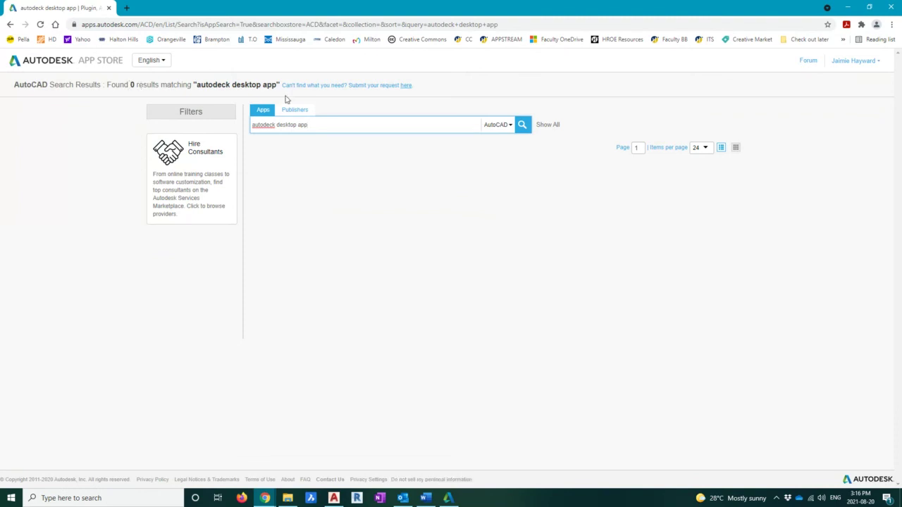
Step: Check the update download in the Autodesk Desktop App, return to the browser, and locate the app's entry among the installed Autodesk programs
click(450, 500)
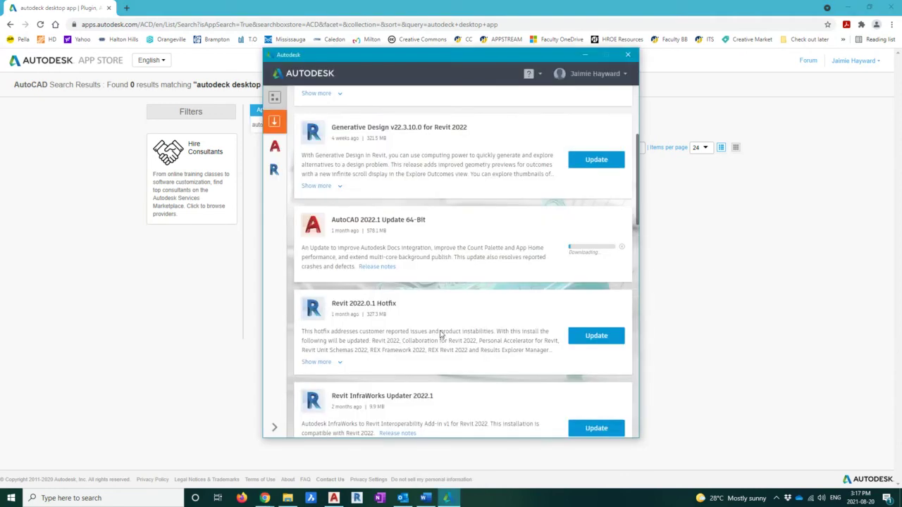
click(199, 148)
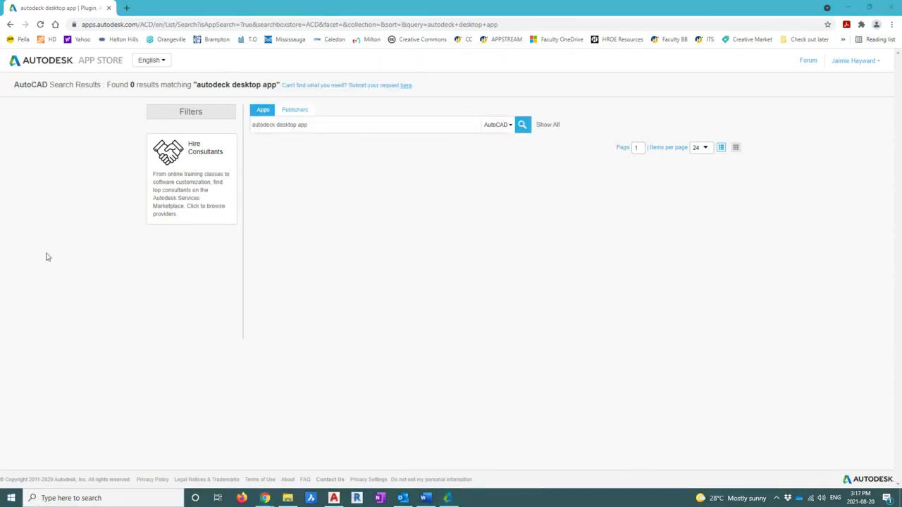
key(super)
scroll(60, 370, down, 5)
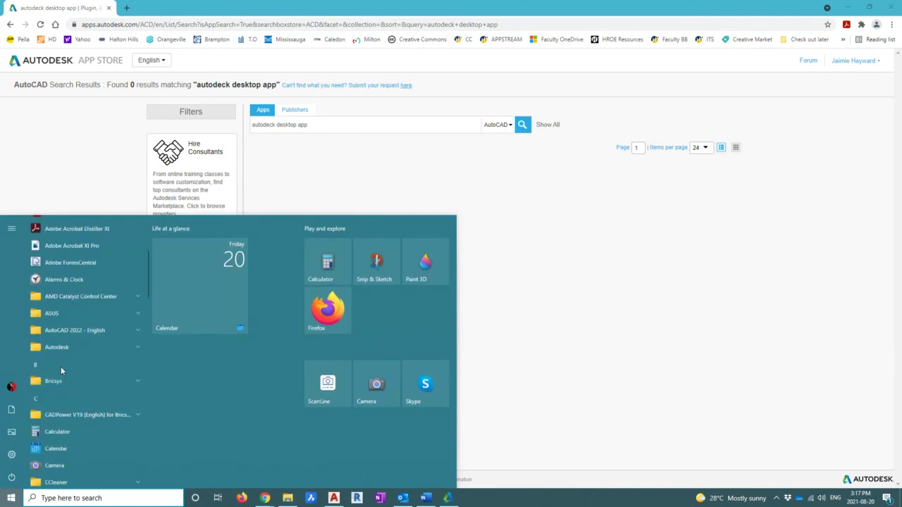
scroll(60, 367, down, 1)
click(74, 284)
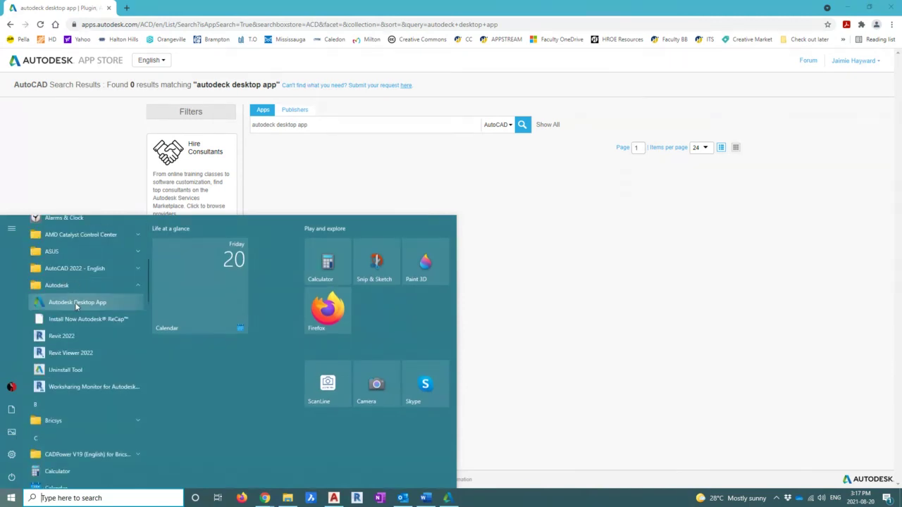
Step: Return to the Autodesk App Store in the browser and search the AutoCAD apps for "desktop app"
key(Escape)
double_click(264, 124)
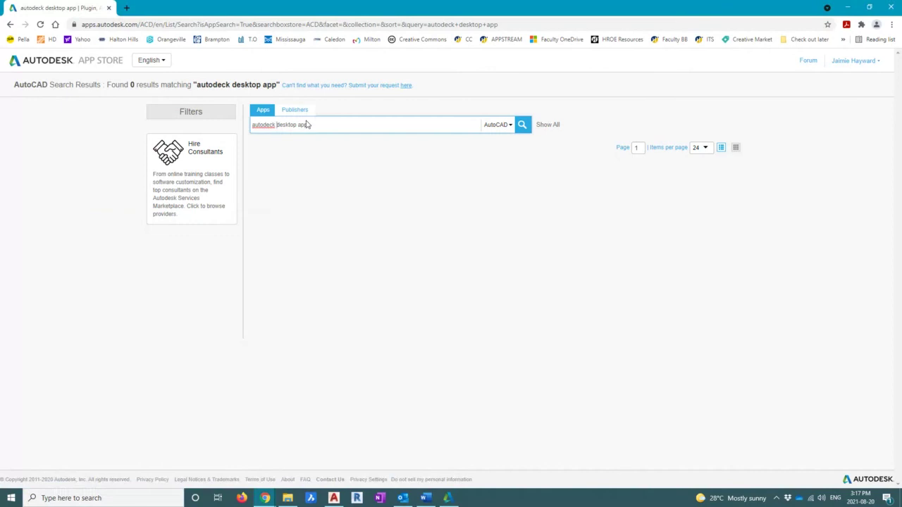
text(autod)
key(BackSpace)
key(BackSpace)
key(BackSpace)
key(BackSpace)
key(BackSpace)
key(Return)
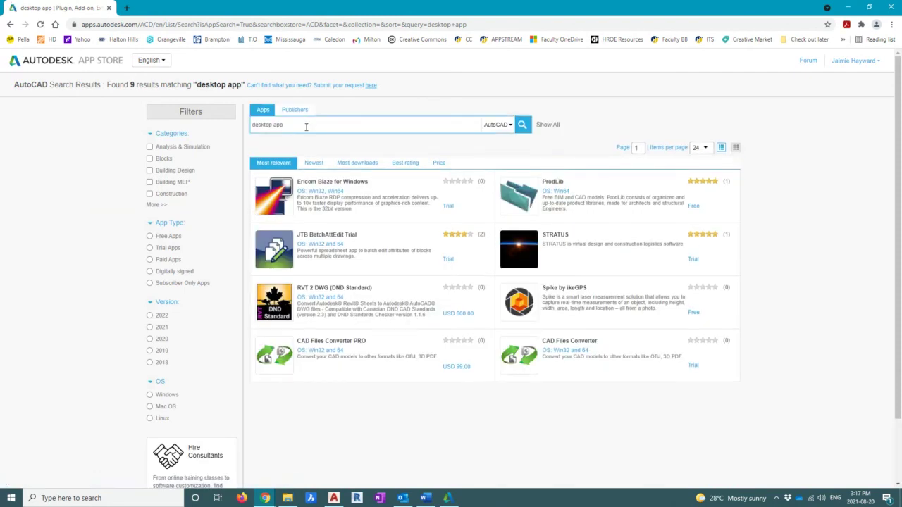
Step: Go to the App Store home page and check the AutoCAD 2022.1 Update 64-Bit download in the Autodesk Desktop App
click(62, 68)
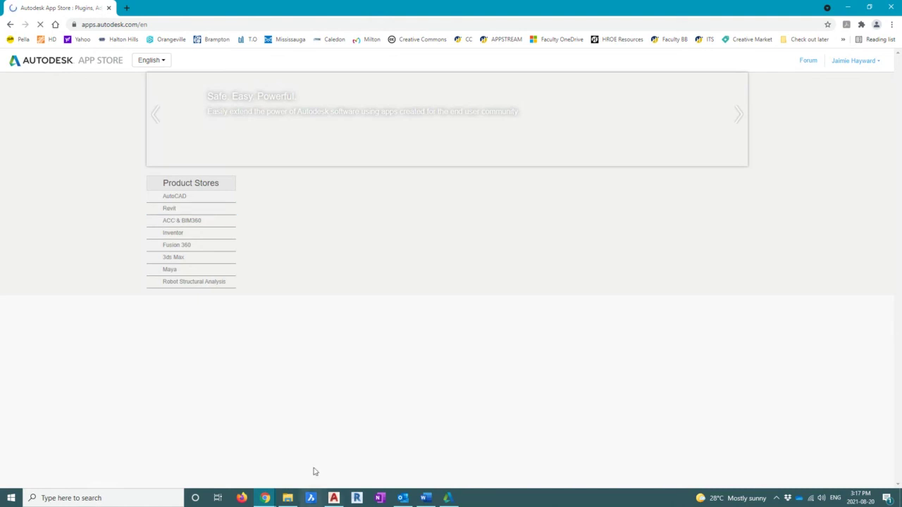
click(449, 498)
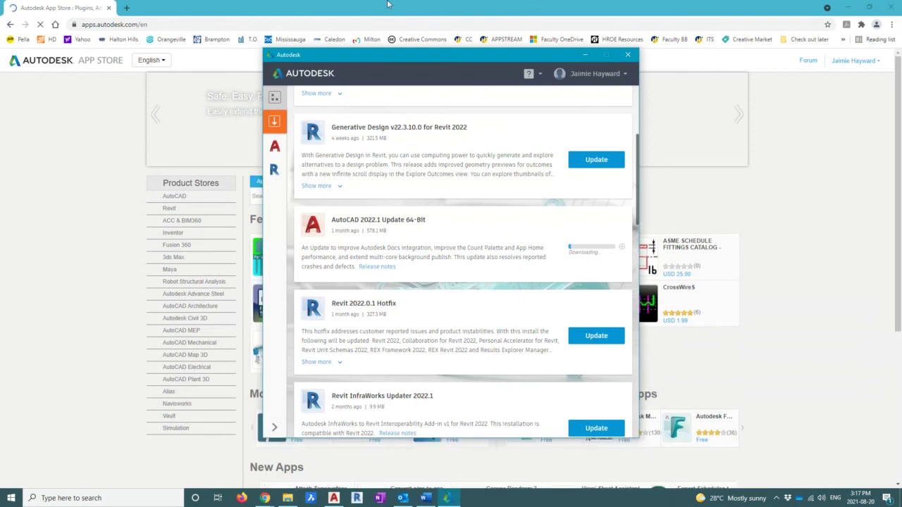
click(391, 4)
Step: Open the AutoCAD product store in the App Store and look through its featured, popular and paid apps
mouse_move(176, 198)
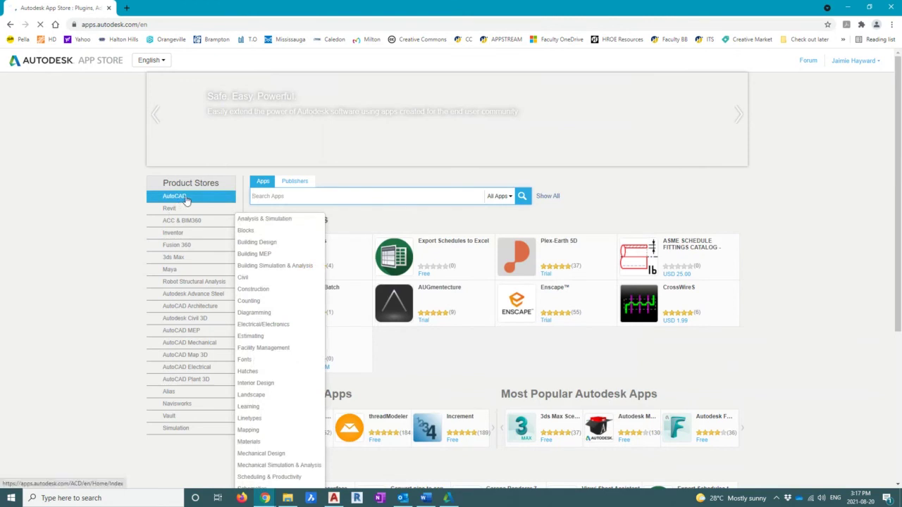
click(187, 200)
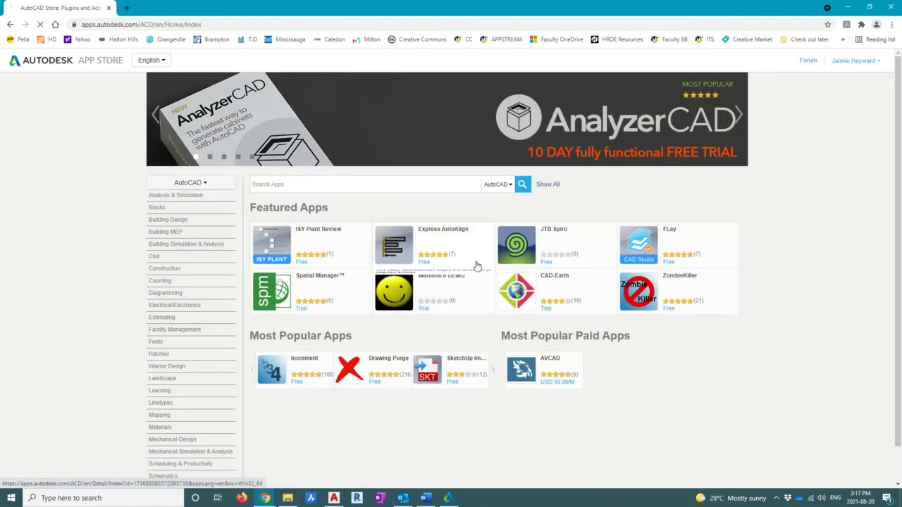
scroll(740, 282, down, 1)
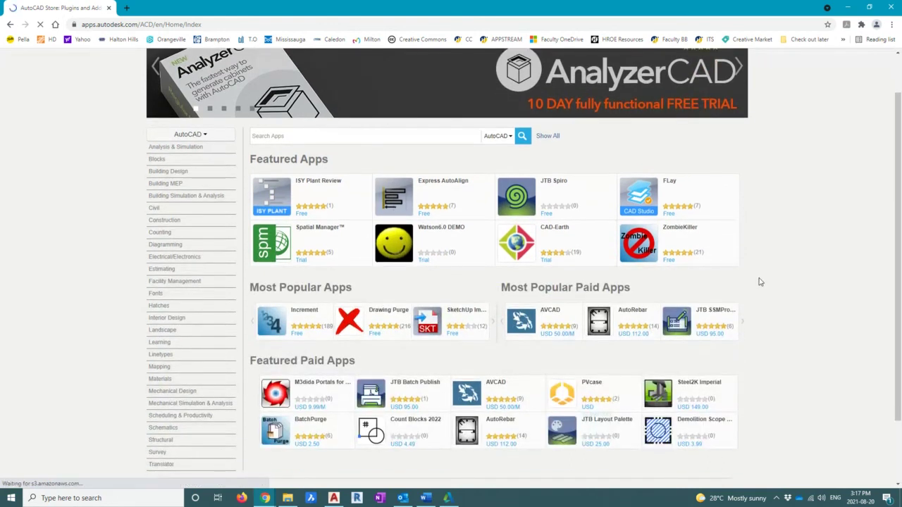
scroll(760, 282, up, 1)
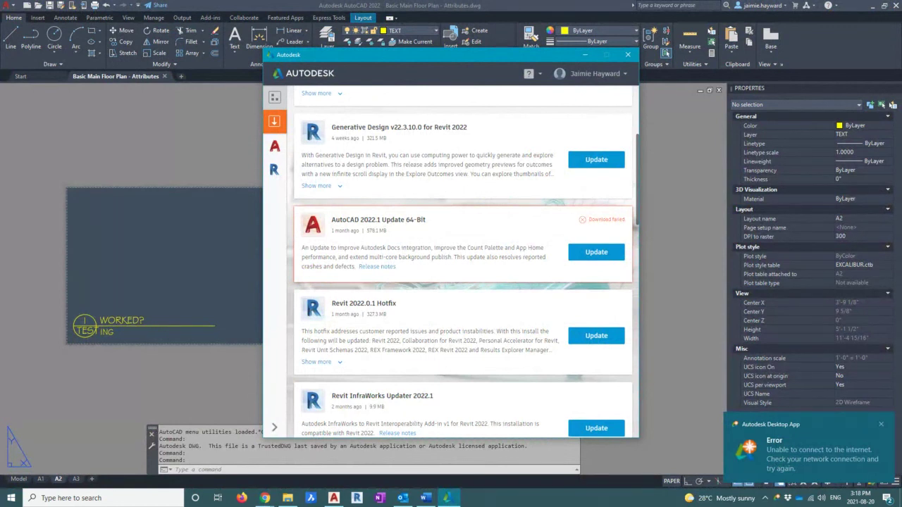
Step: Switch to the Autodesk Desktop App and check the status of the AutoCAD 2022.1 Update 64-Bit
mouse_move(448, 499)
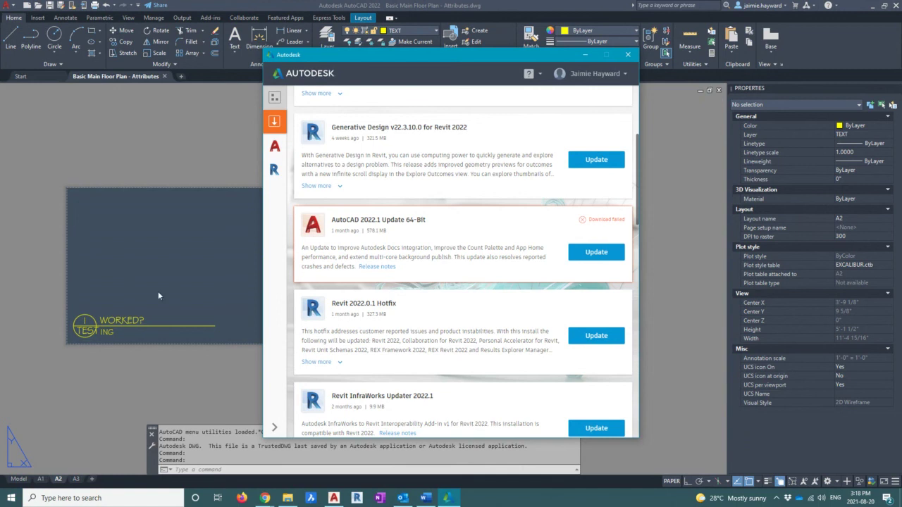
key(alt+Tab)
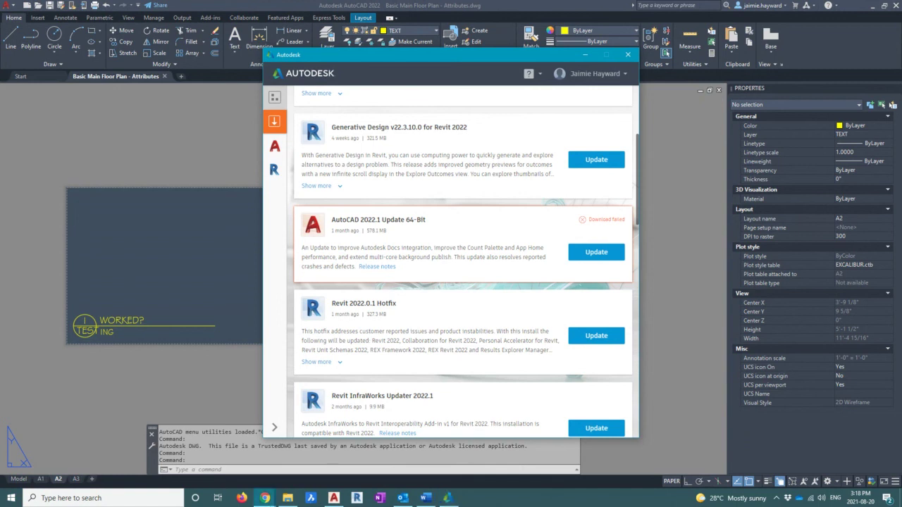